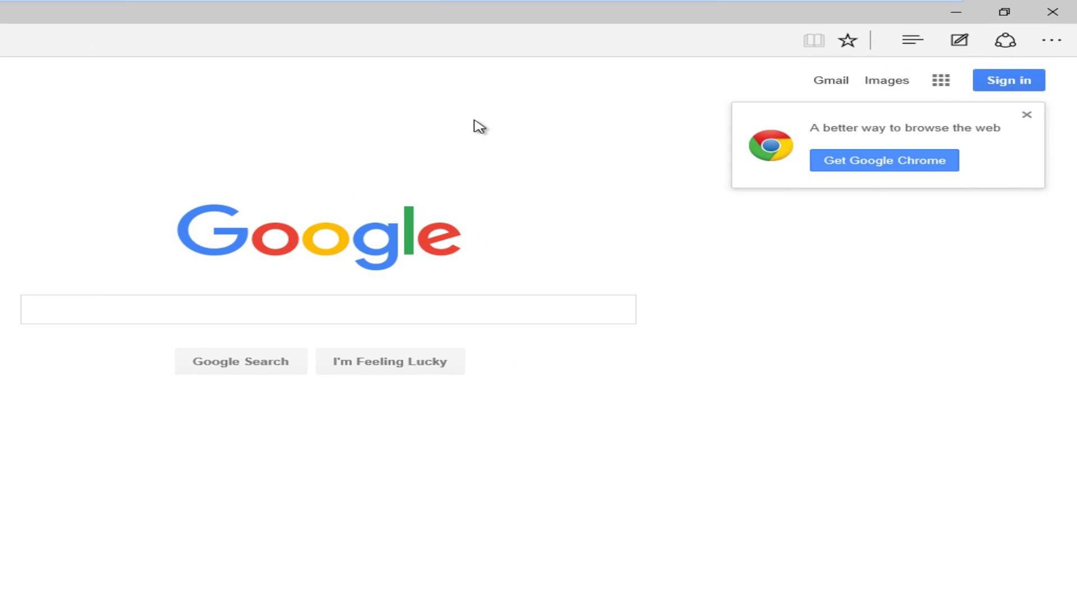
Step: Show the History list in the Edge Hub panel
{"action": "left_click", "coordinate": [915, 42]}
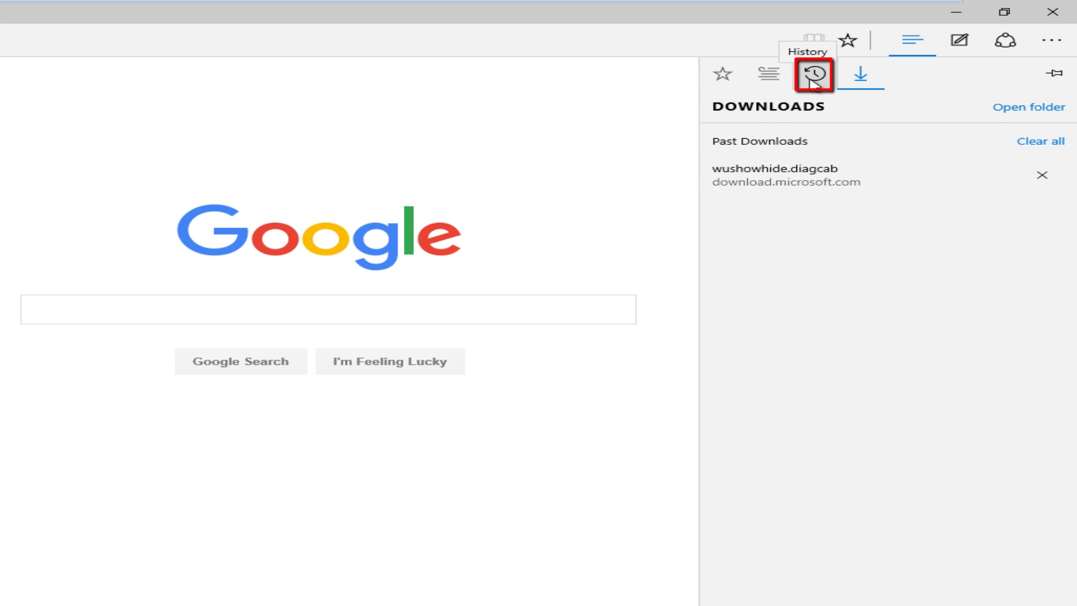
{"action": "left_click", "coordinate": [812, 77]}
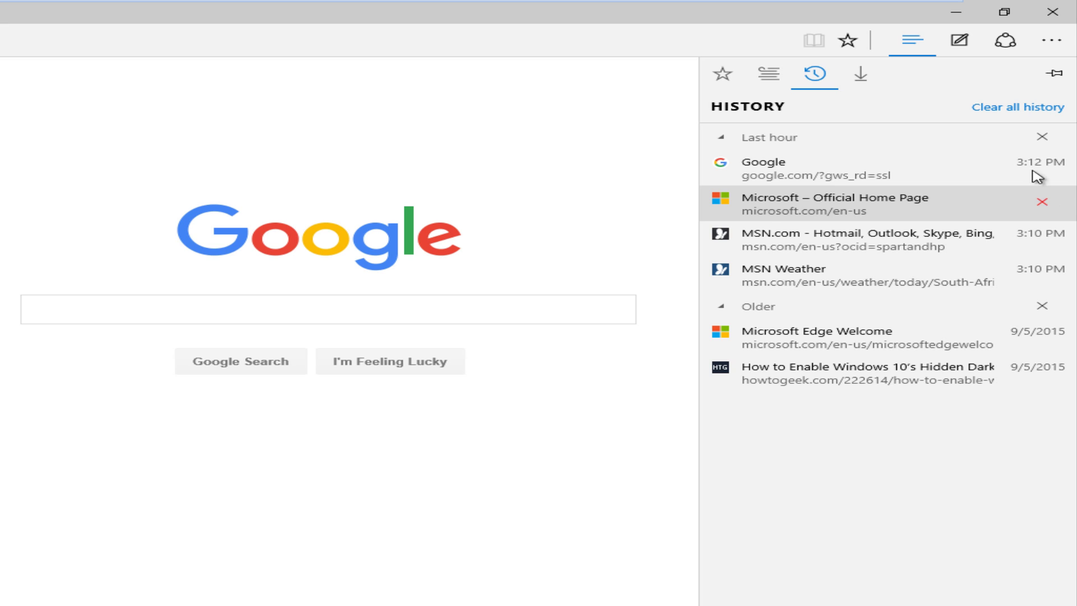
Step: Select browsing history, cookies and cached data for clearing, excluding downloads and form data
{"action": "left_click", "coordinate": [1019, 108]}
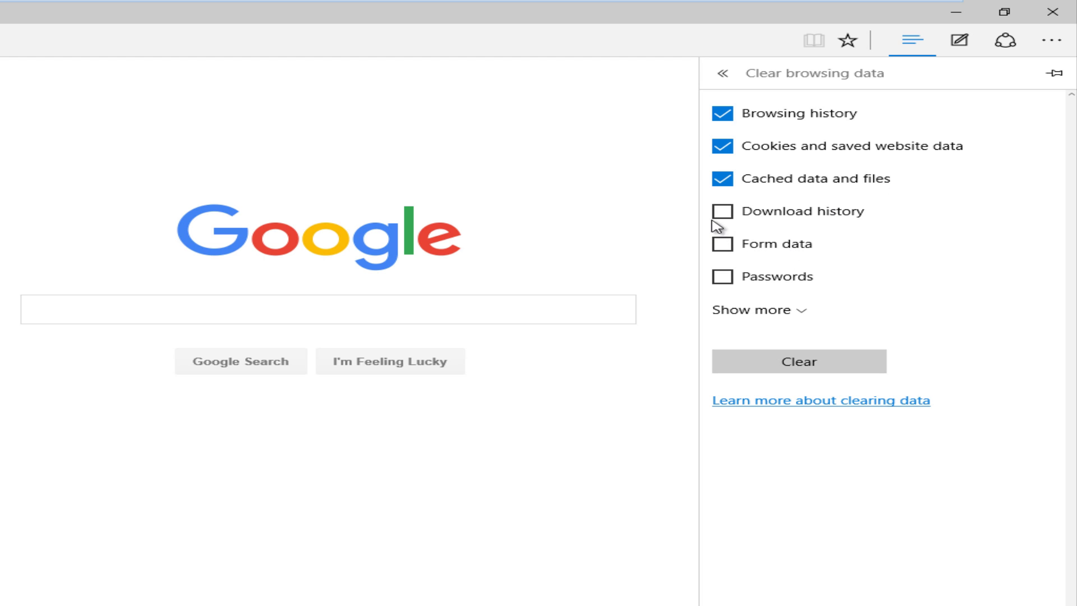
{"action": "left_click", "coordinate": [728, 312]}
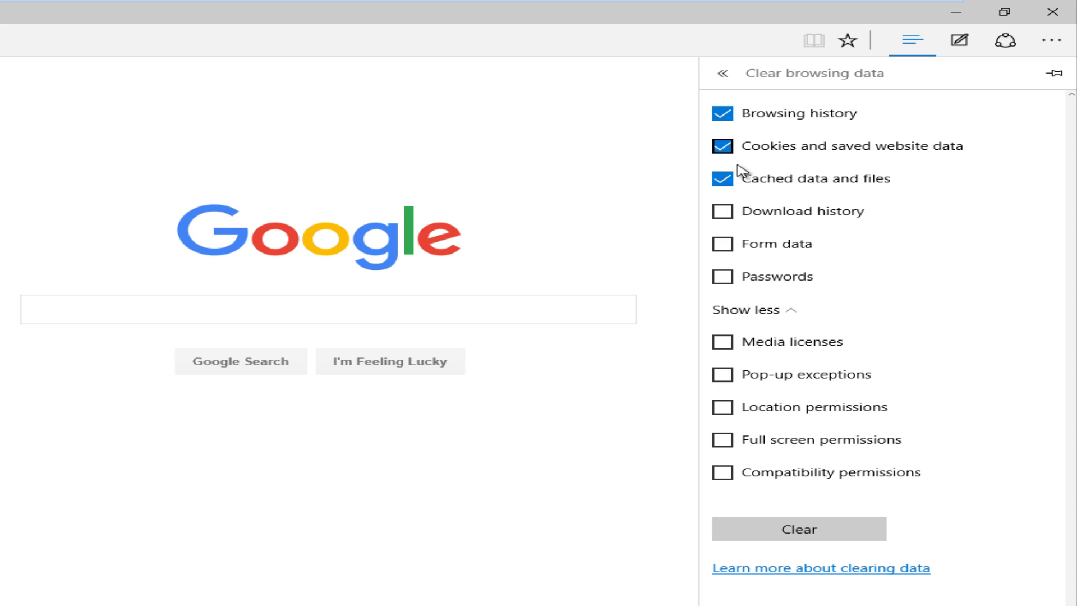
{"action": "left_click", "coordinate": [722, 213]}
{"action": "left_click", "coordinate": [725, 229]}
{"action": "left_click", "coordinate": [729, 231]}
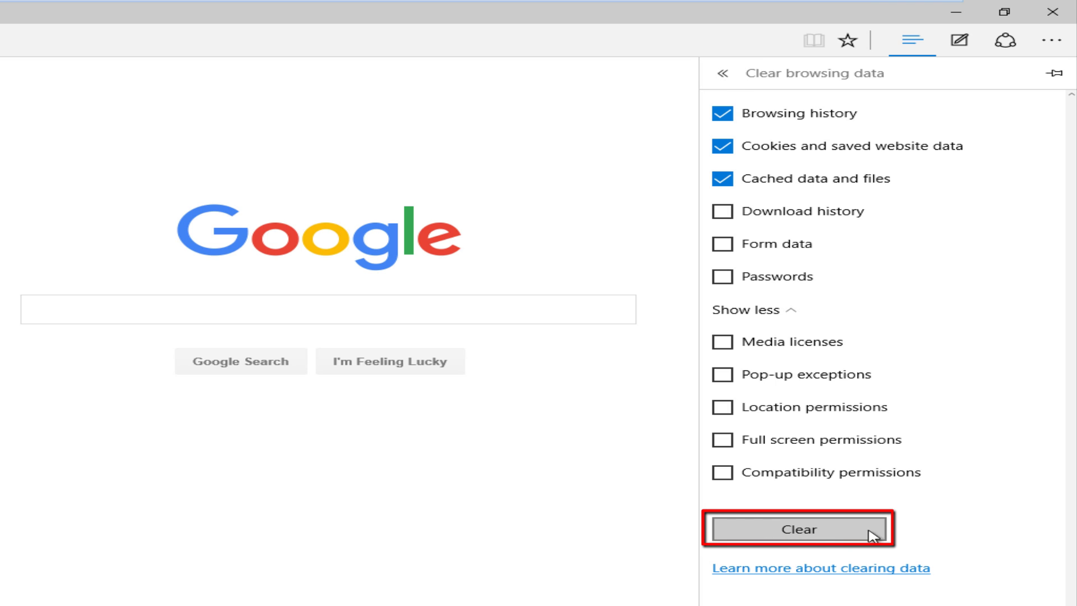
Step: Confirm Clear to erase the selected browsing history, cookies and cached data
{"action": "left_click", "coordinate": [793, 534]}
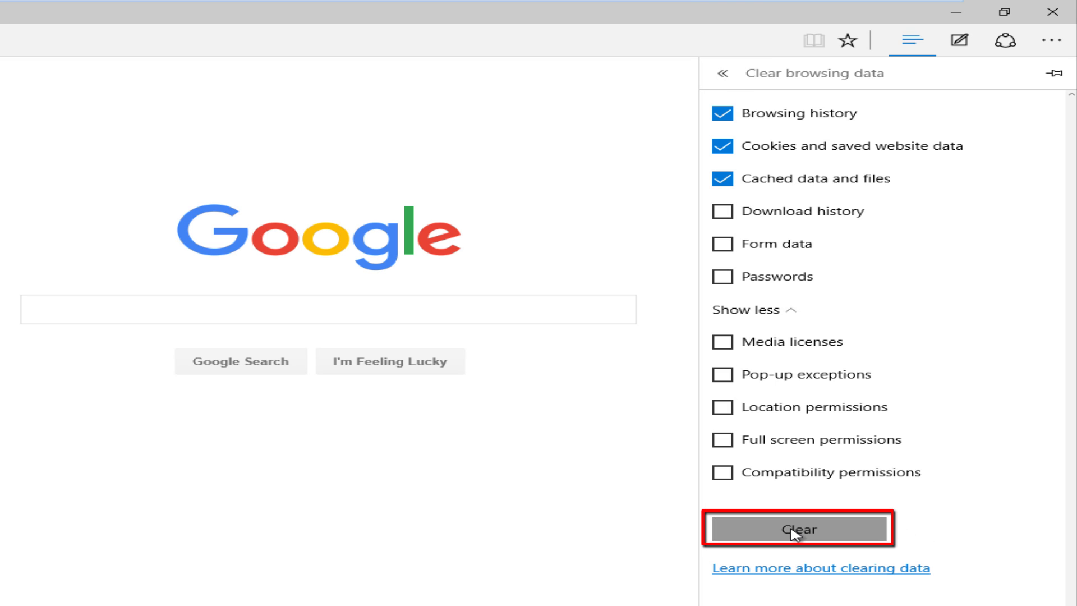